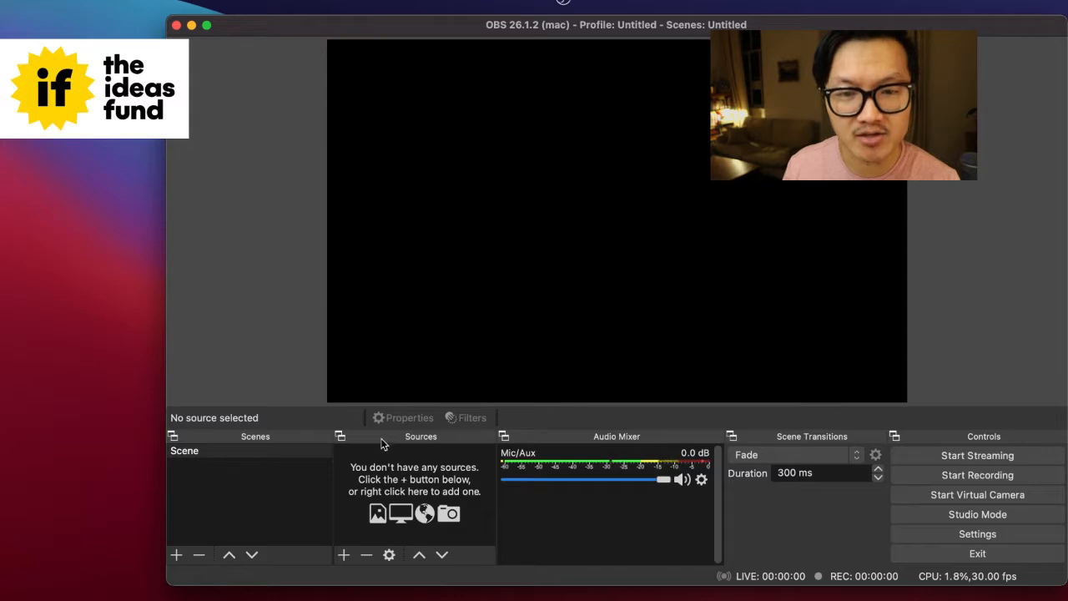
Add a video capture device source named Webcam that uses the FaceTime HD Camera (Built-in)
click(345, 554)
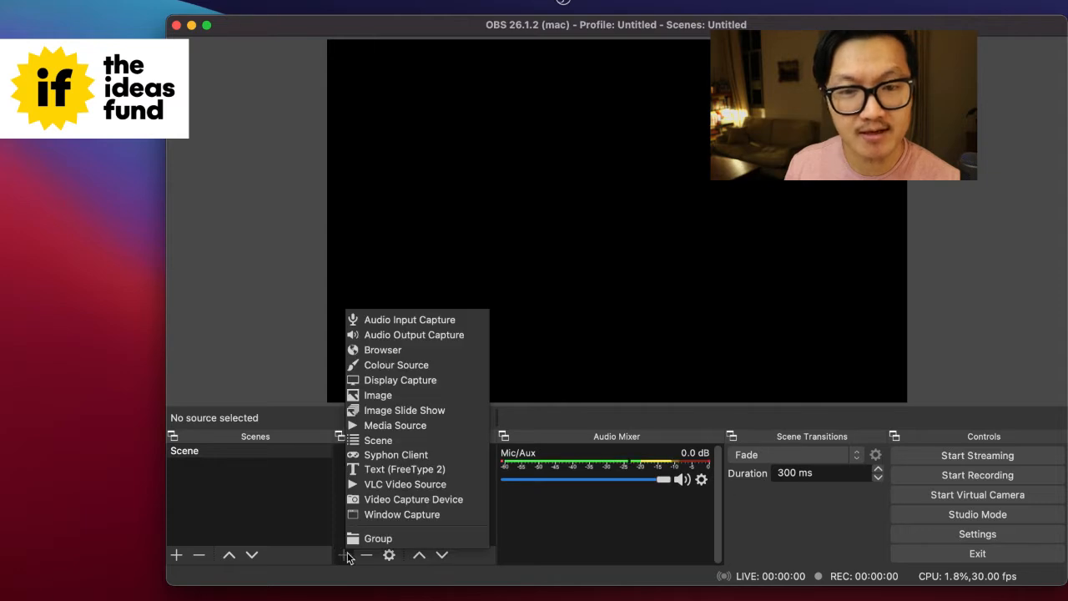
click(401, 499)
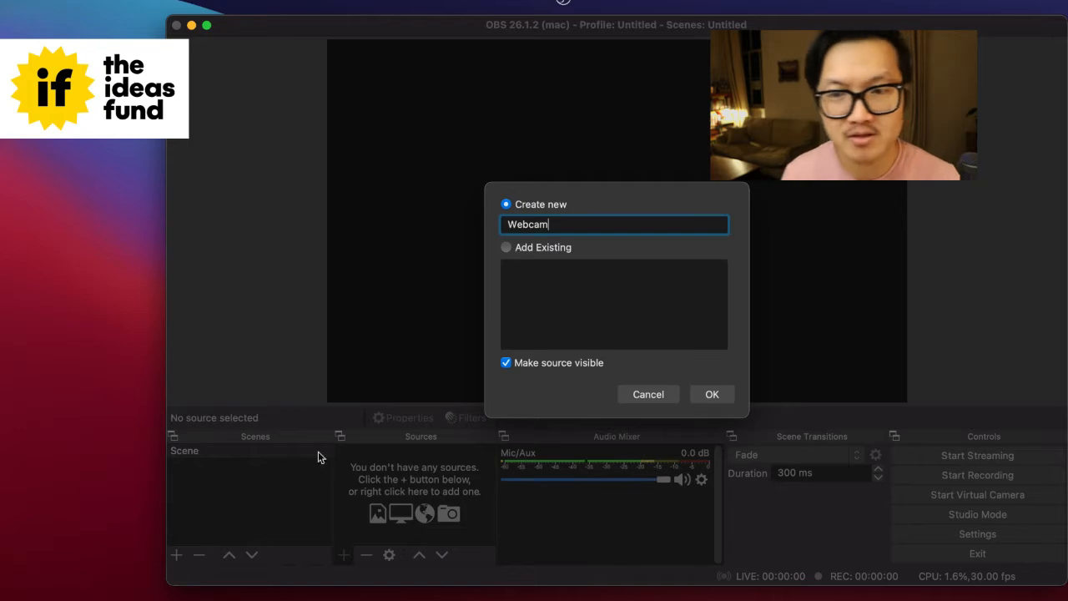
click(731, 399)
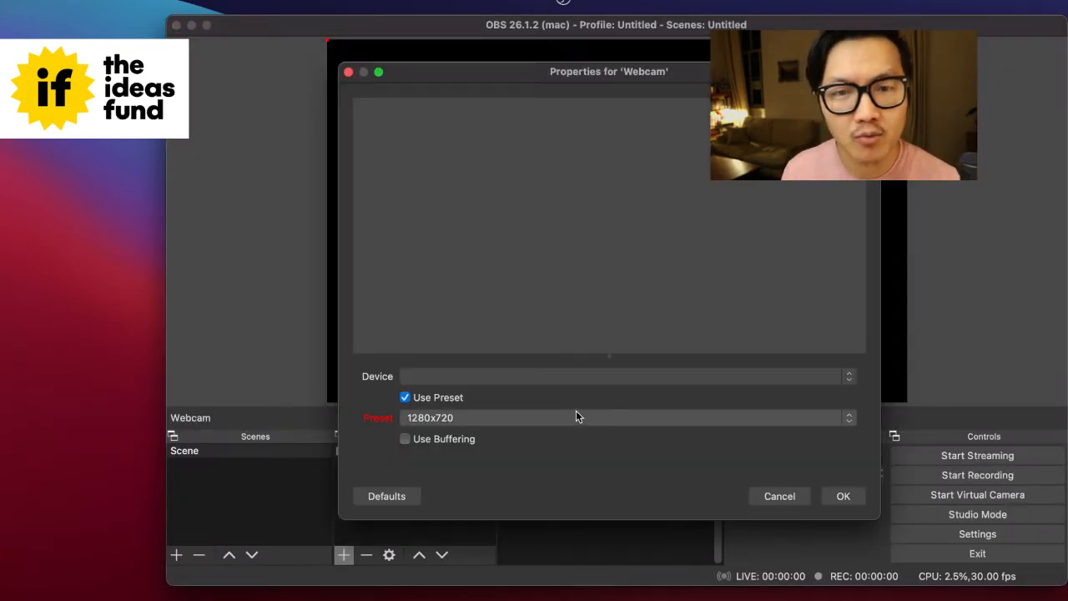
click(567, 372)
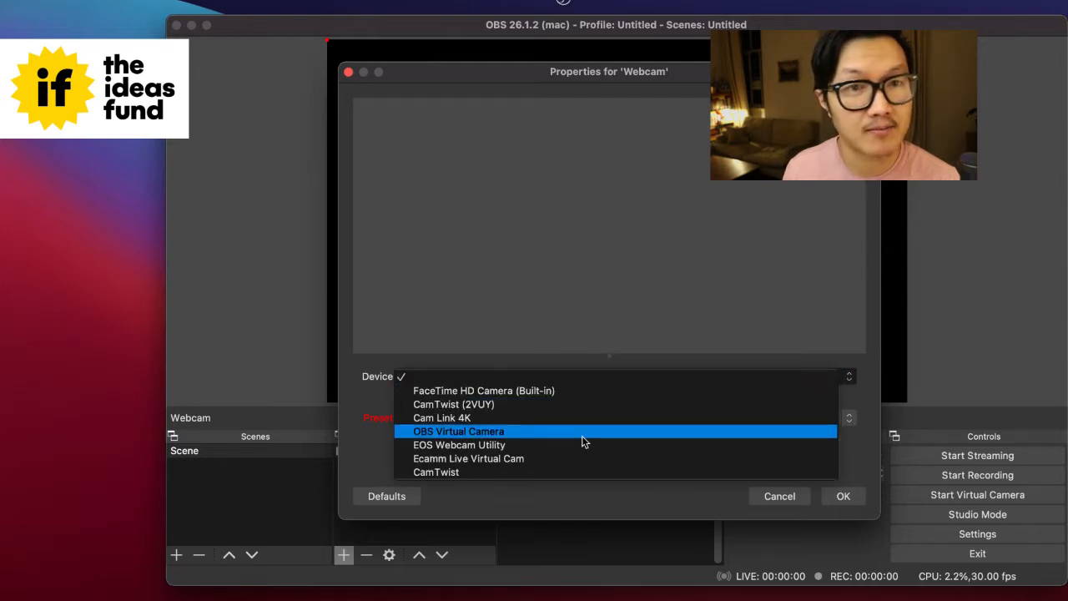
click(562, 391)
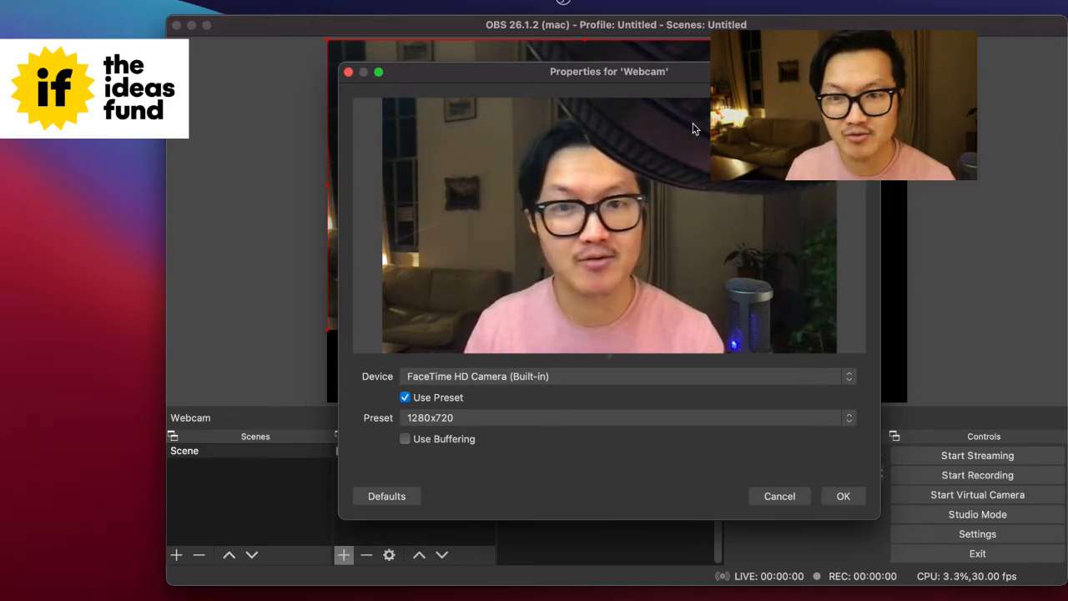
click(851, 499)
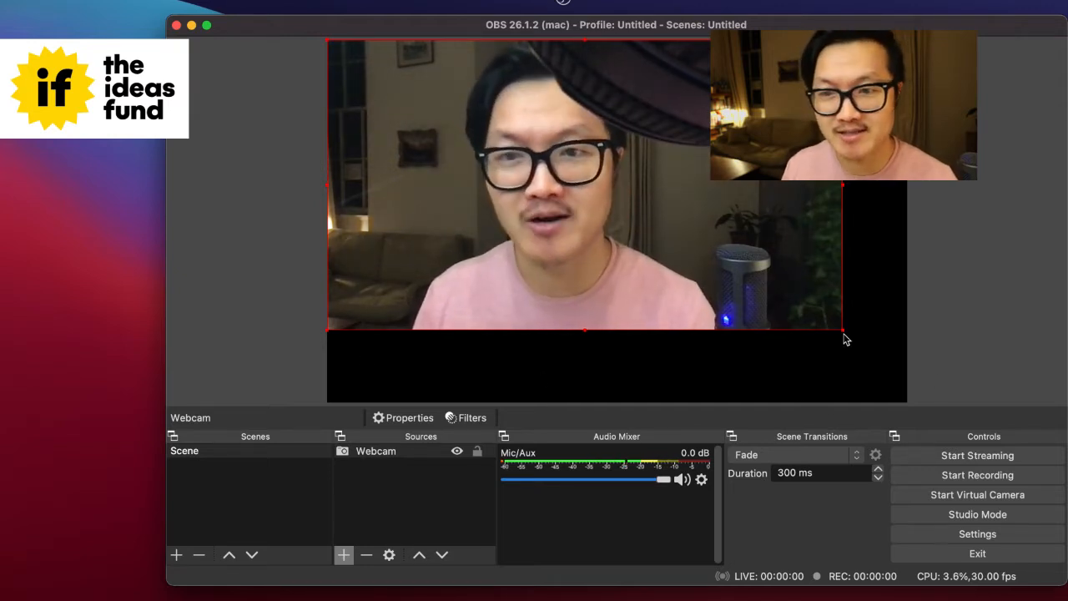
Enlarge the webcam source and reposition it so the picture fills the whole canvas
drag(841, 331, 929, 409)
drag(824, 312, 782, 318)
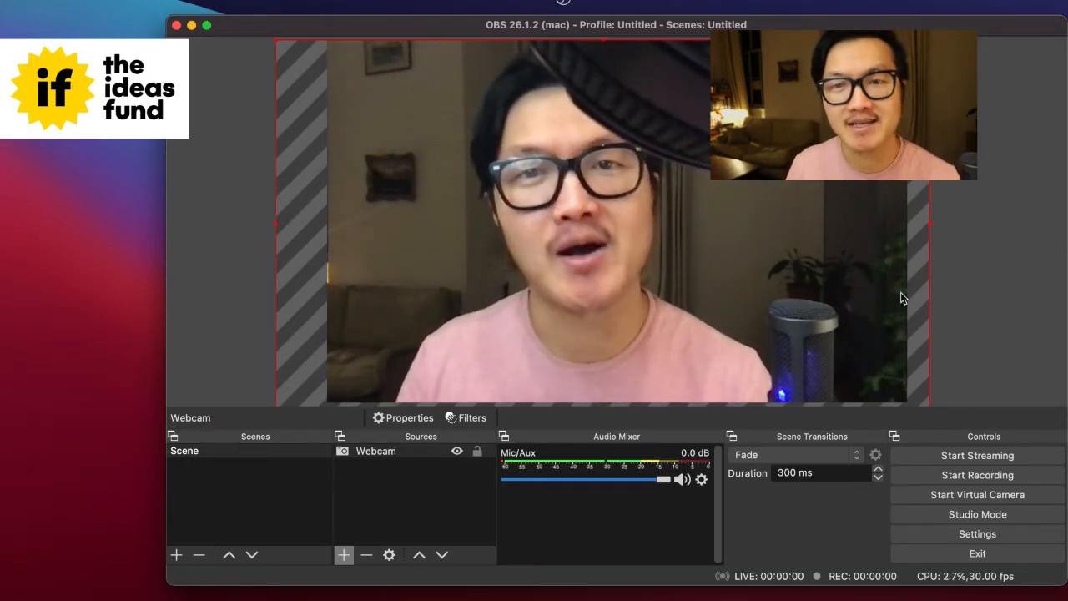
click(997, 294)
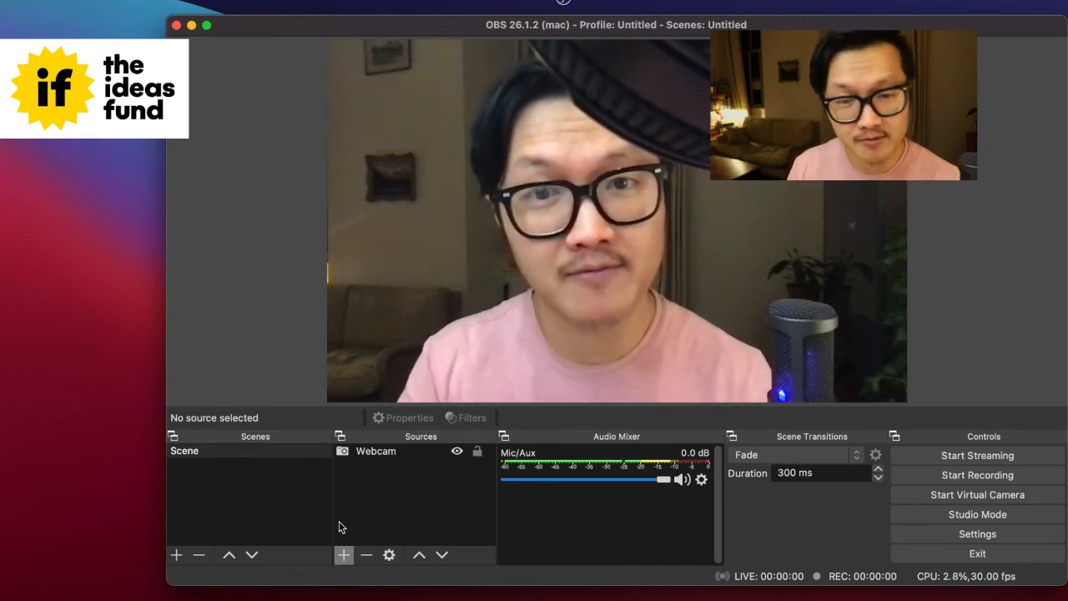
Add an Audio Input Capture source with the Default device and hide it in the scene
click(340, 553)
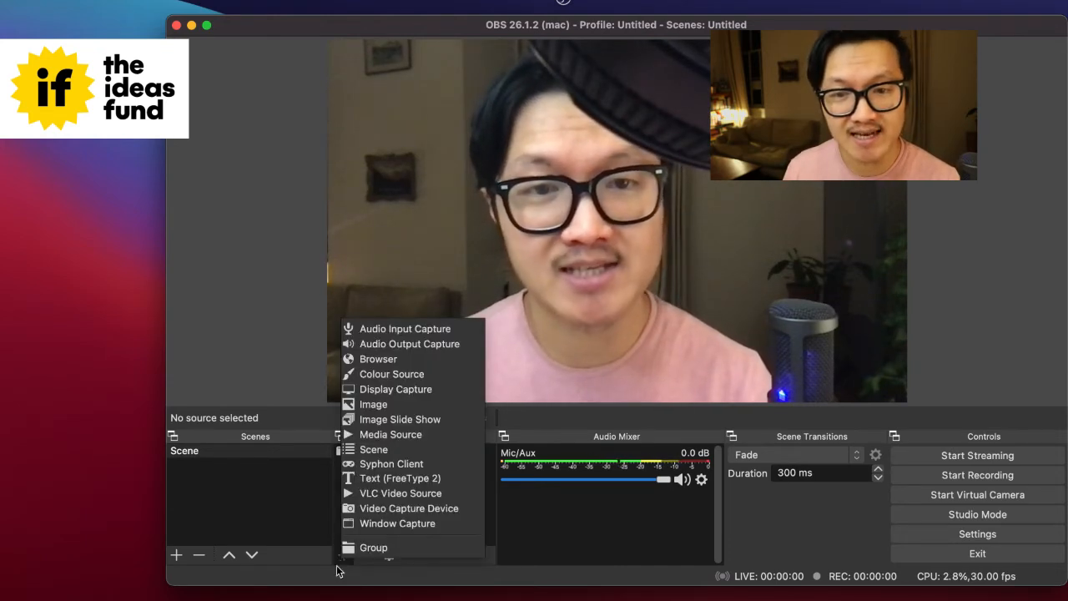
click(448, 329)
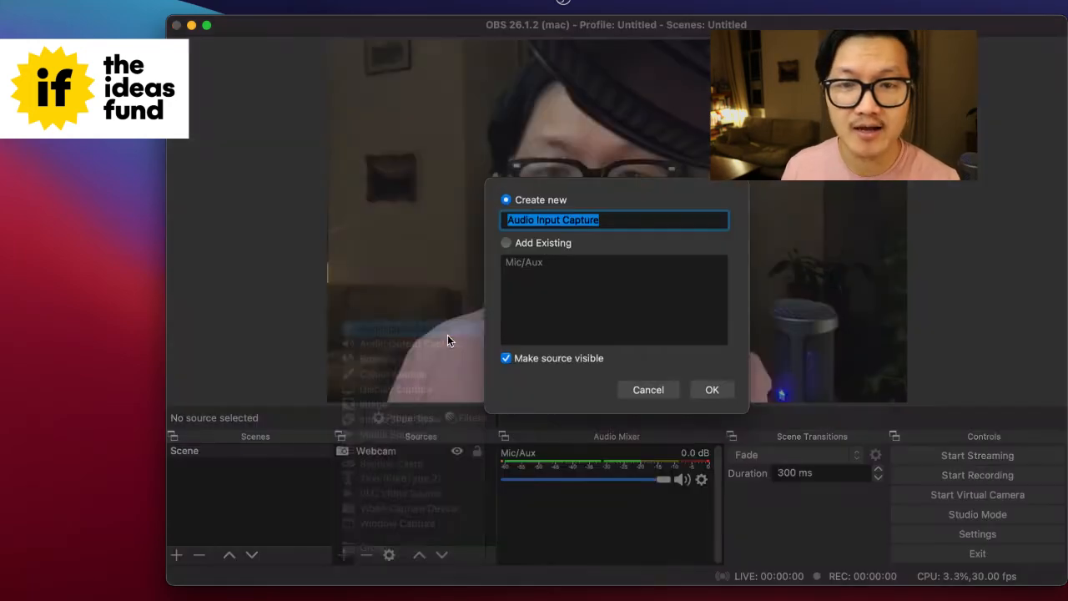
click(713, 397)
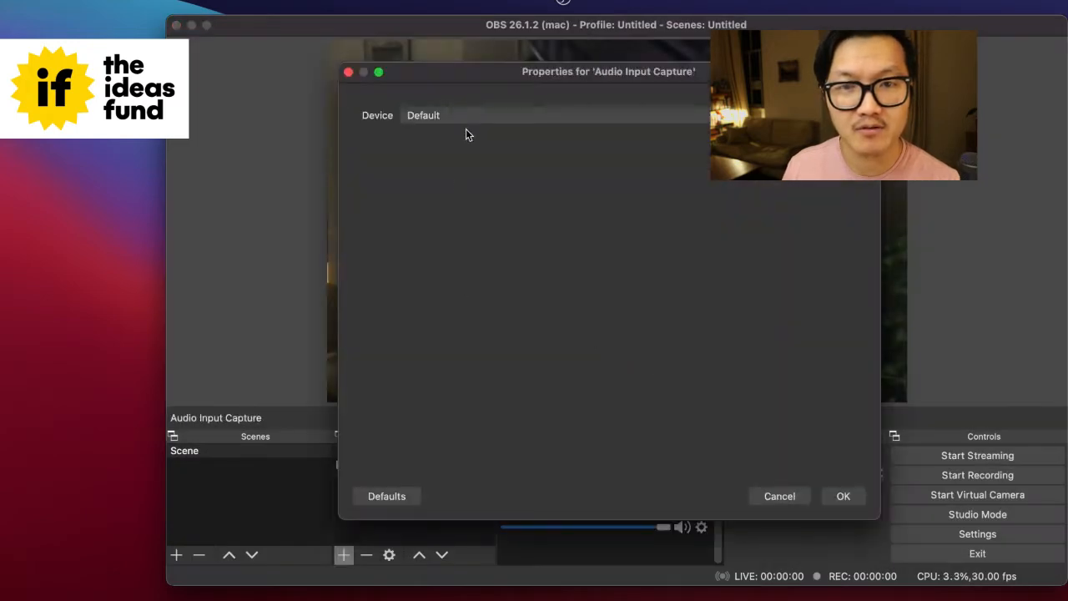
click(467, 118)
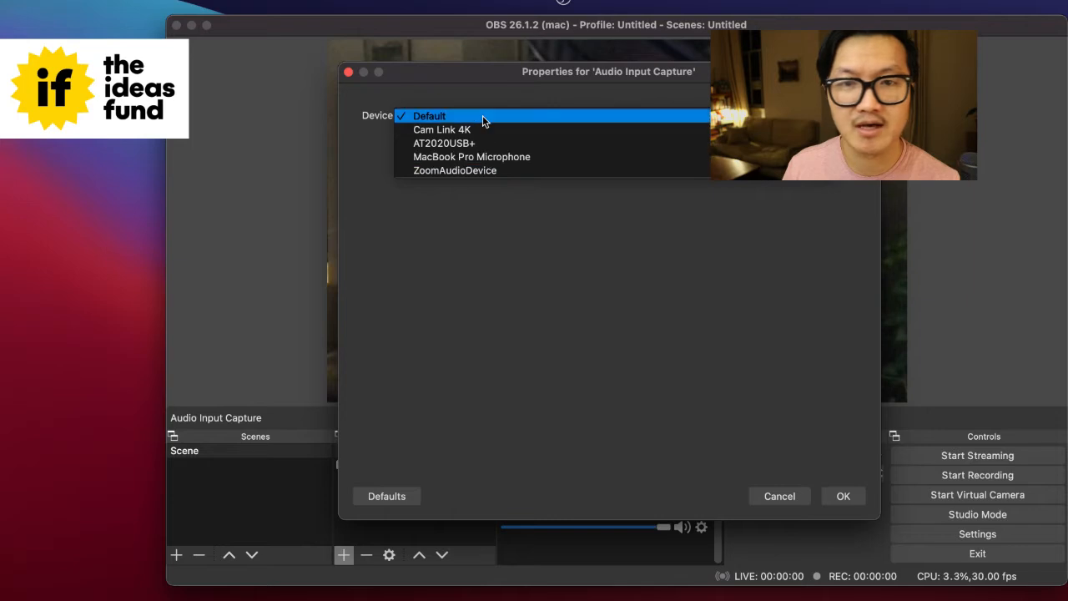
click(650, 382)
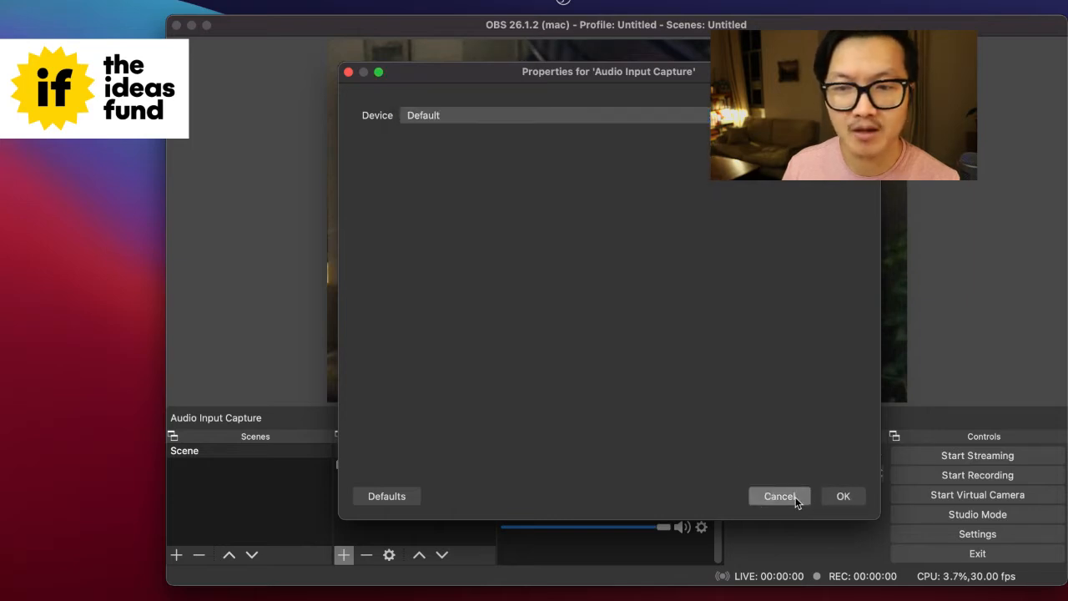
click(795, 497)
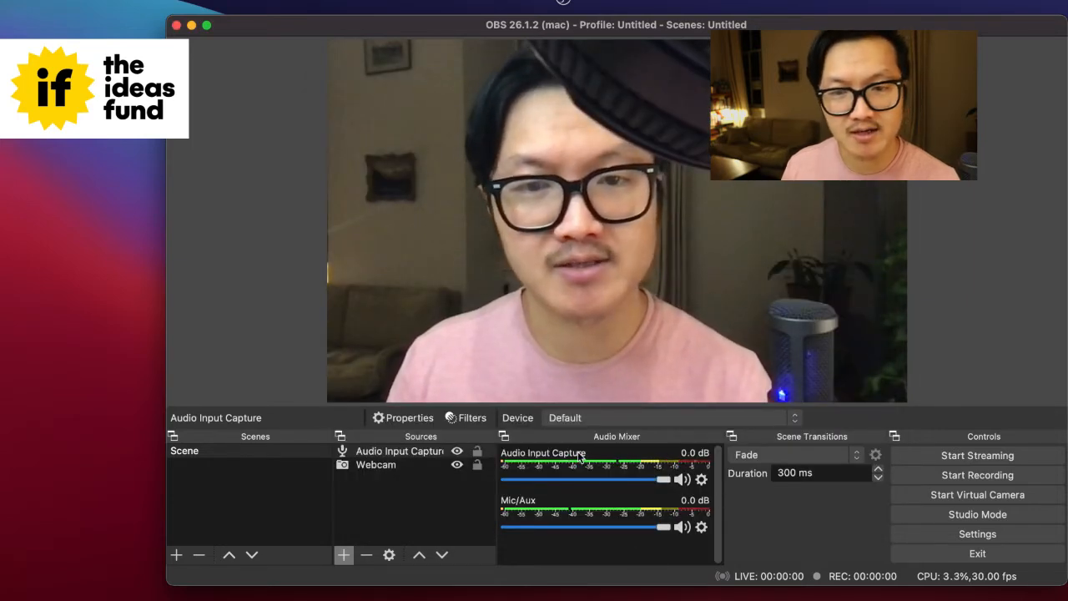
click(456, 452)
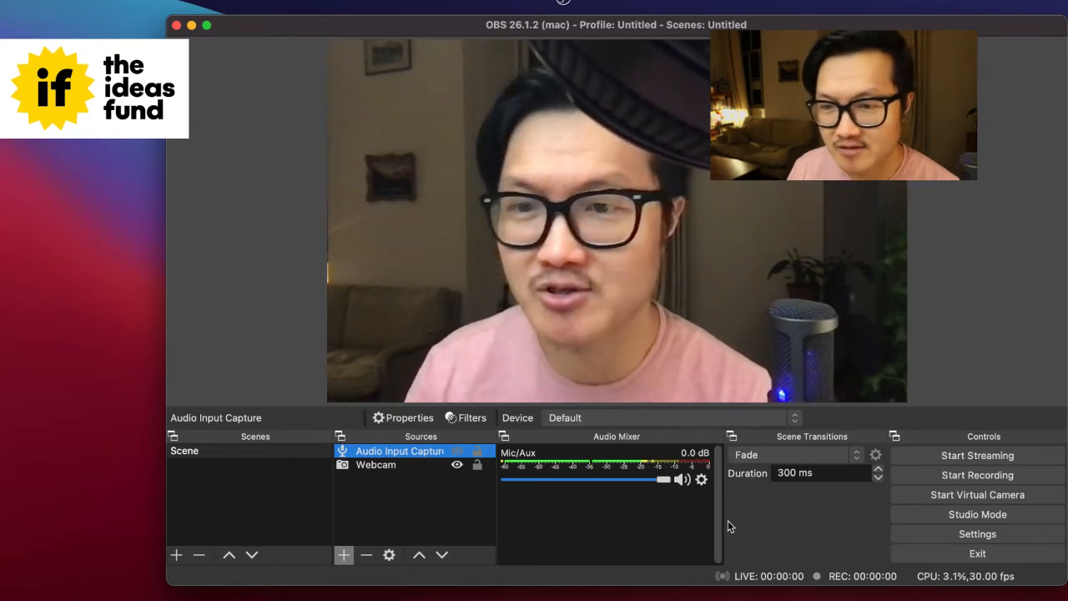
Record a short test video of the webcam scene, stop the recording, and pause the clip's playback
click(955, 478)
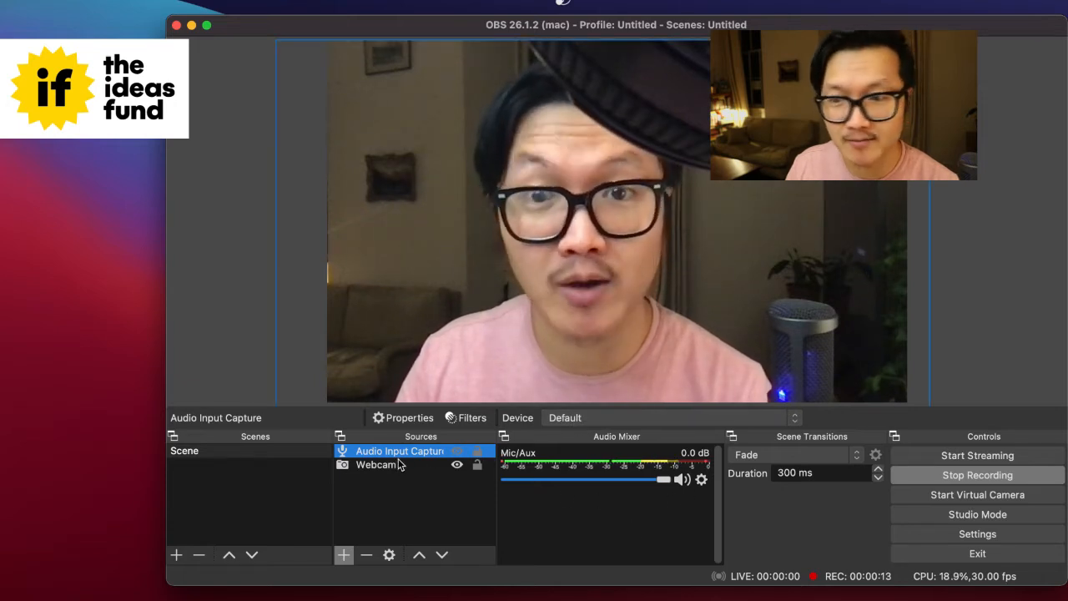
click(988, 479)
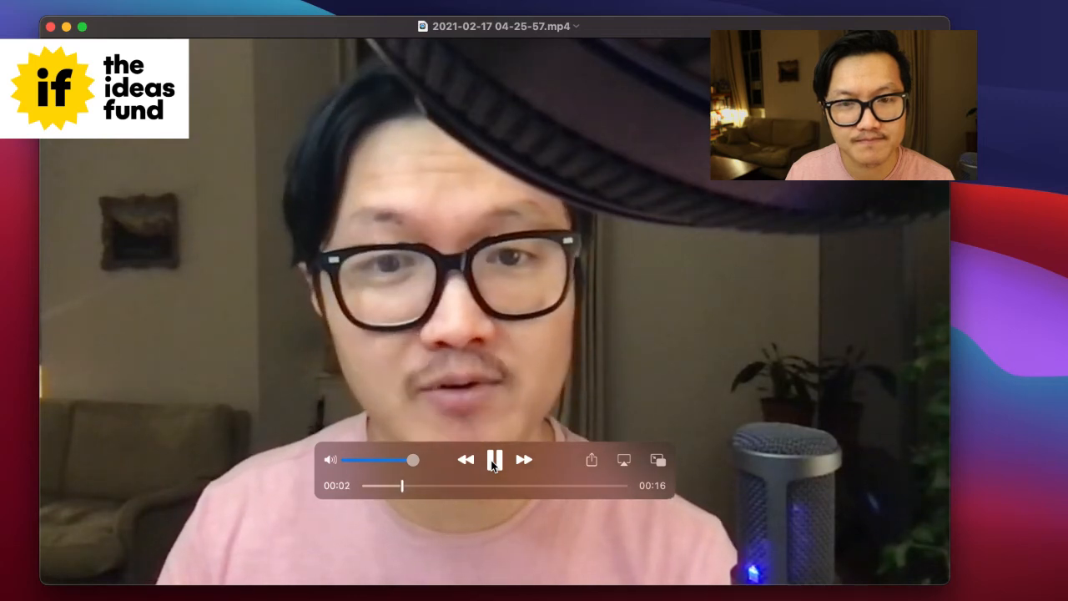
click(494, 459)
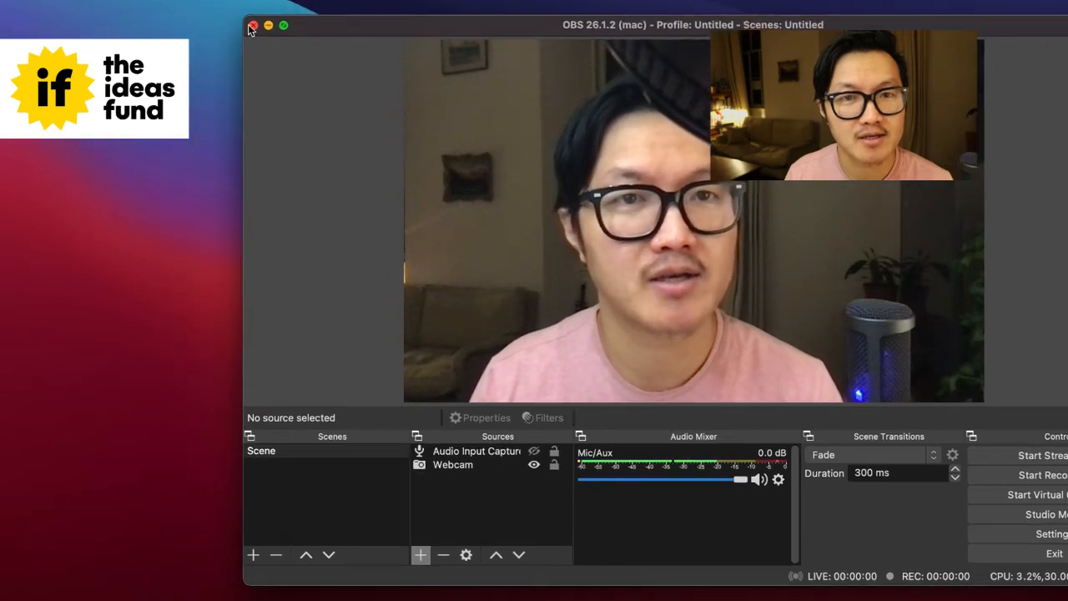
Close the OBS window and the recorded clip's player window, and dismiss the file chooser
click(252, 26)
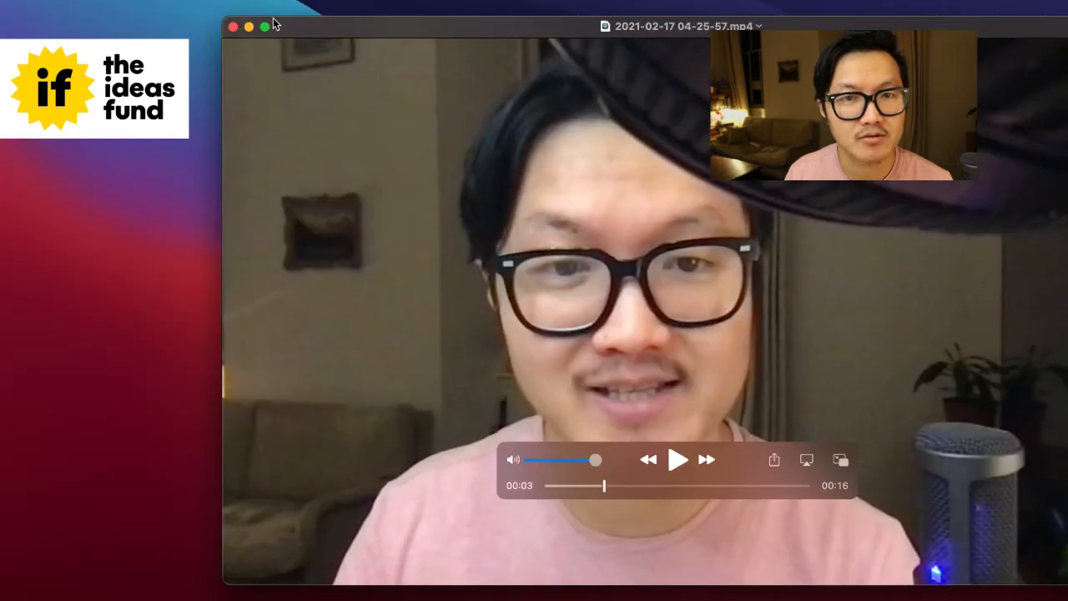
click(234, 26)
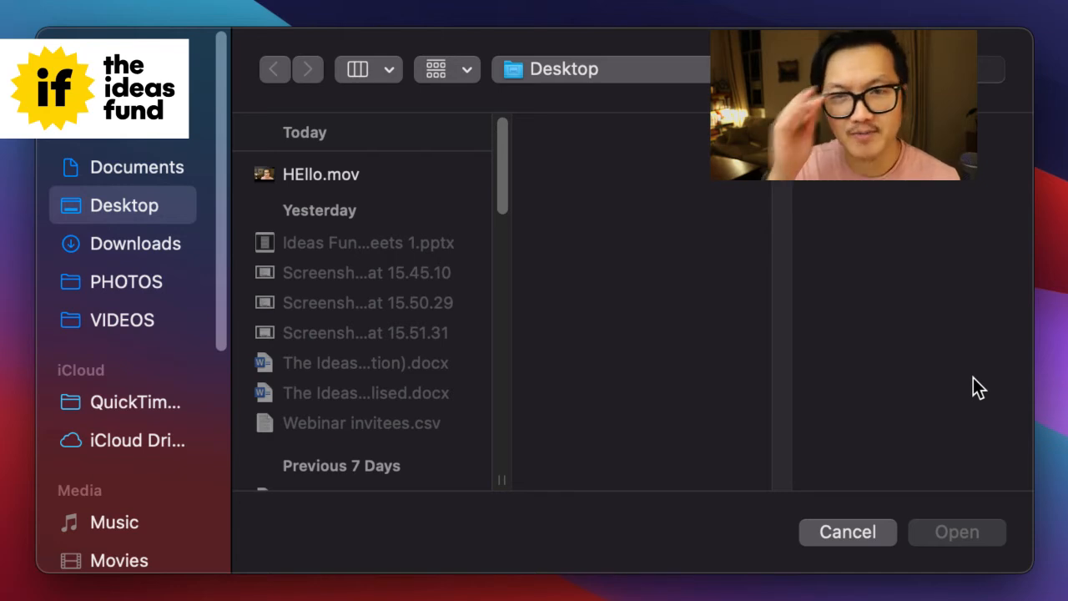
click(860, 532)
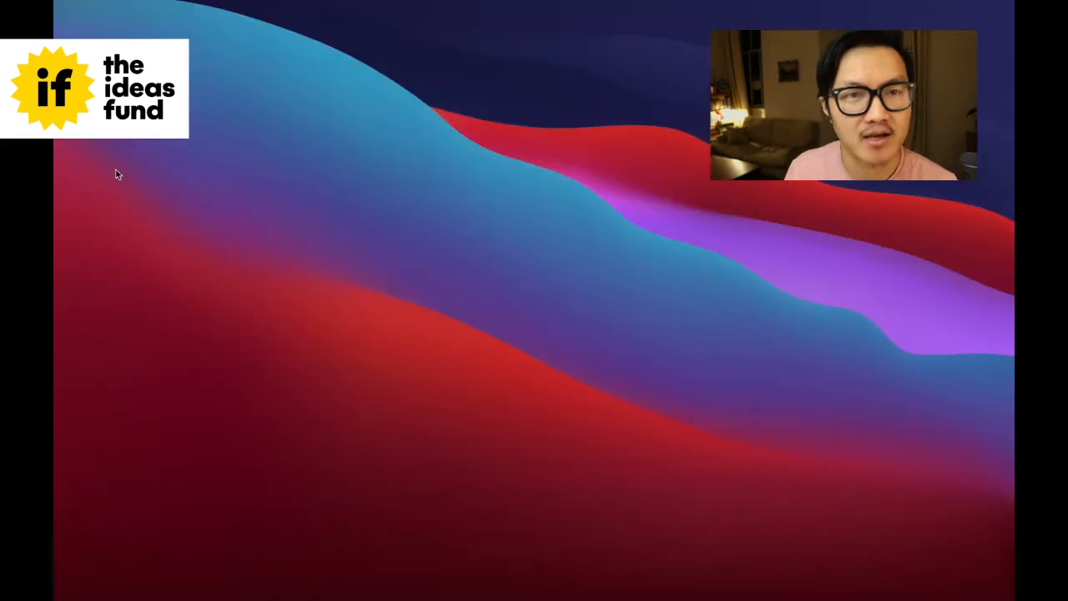
Create a new movie recording in QuickTime Player and review its camera and microphone options, keeping the monitoring volume muted
click(197, 4)
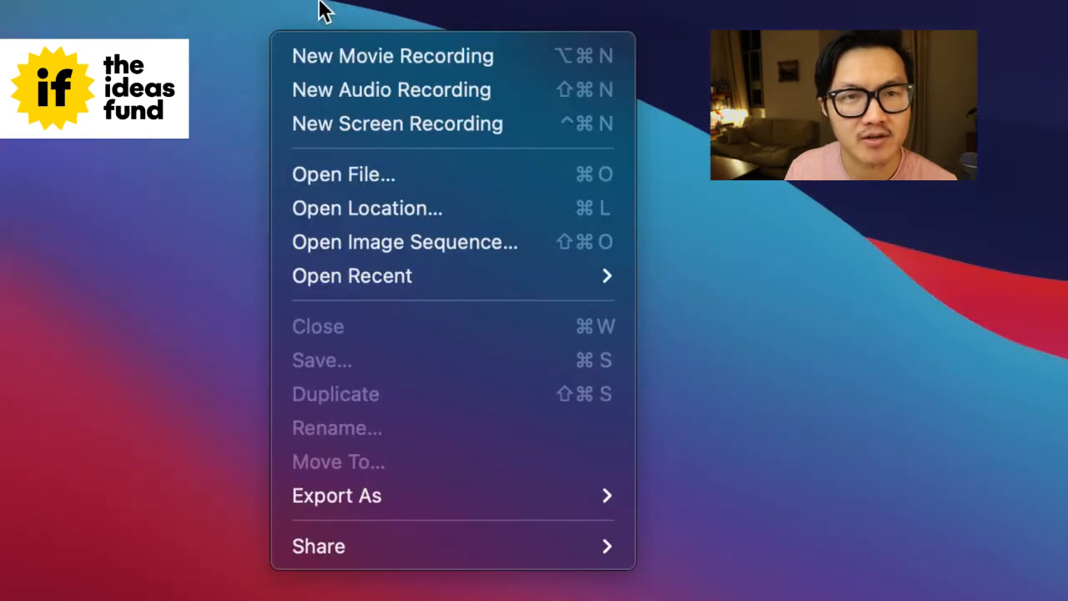
click(334, 57)
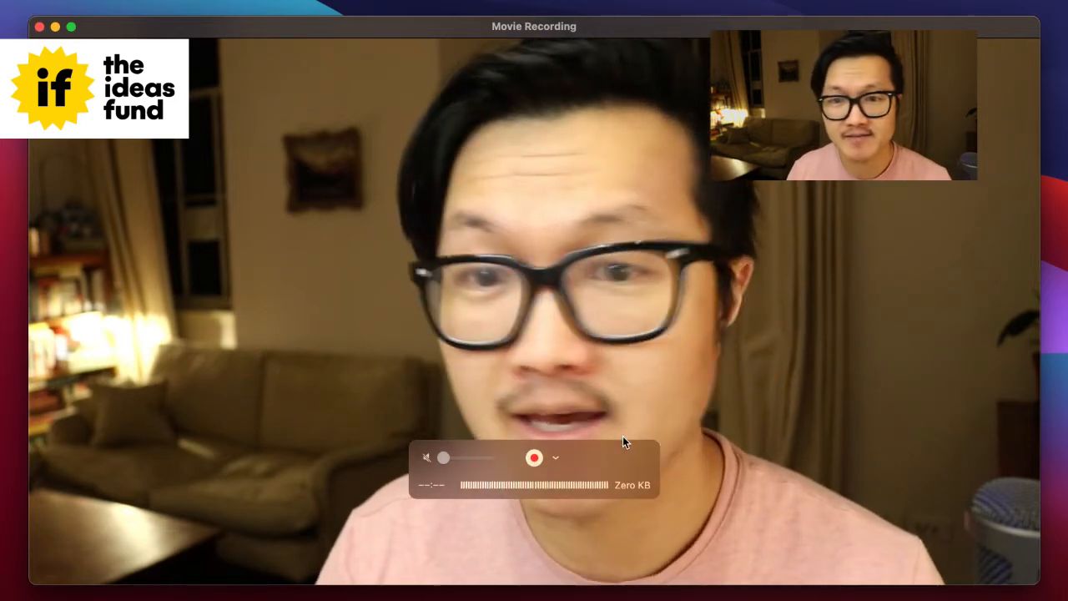
click(550, 458)
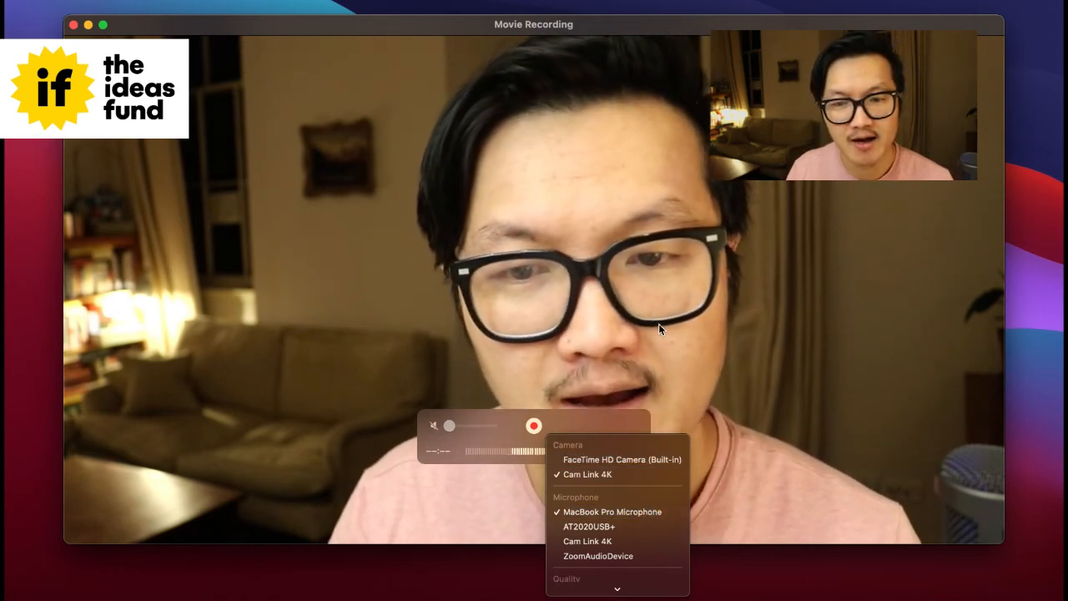
click(564, 436)
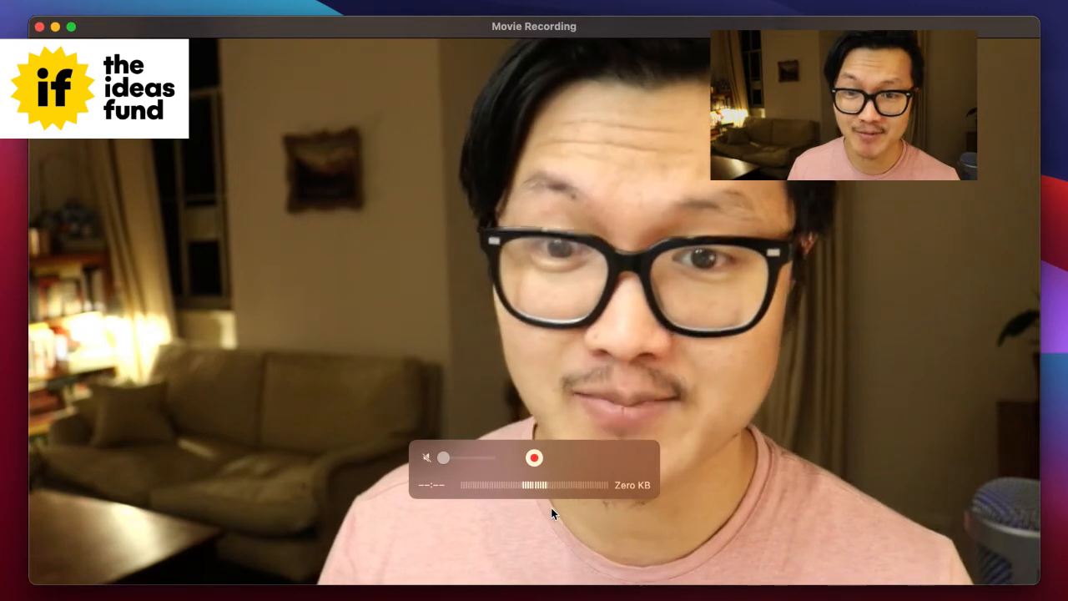
mouse_move(451, 456)
mouse_down()
mouse_move(483, 457)
mouse_move(436, 458)
mouse_up()
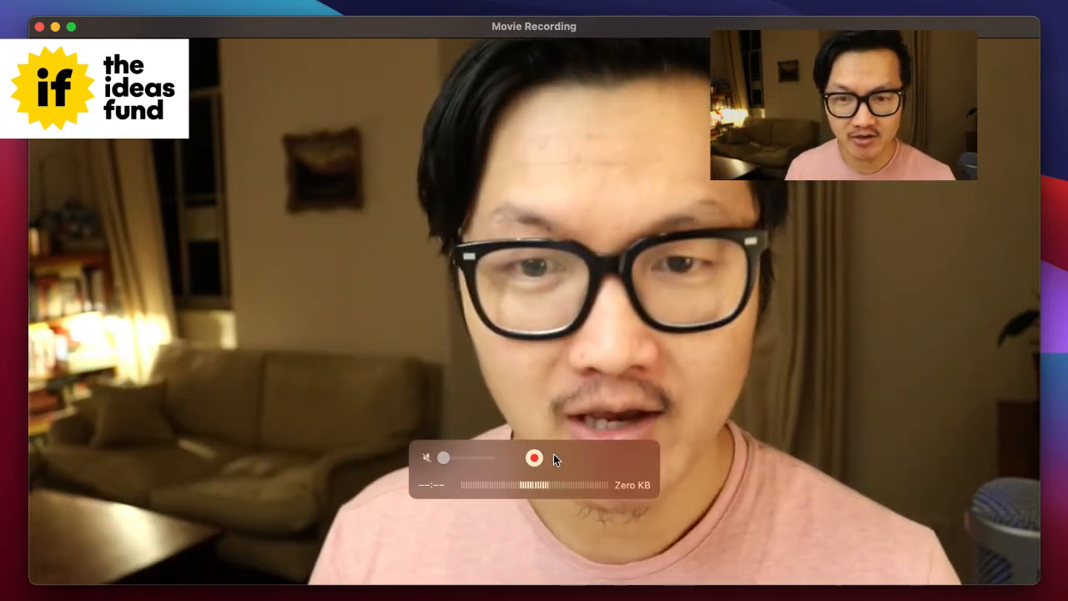
Record a movie clip of about 6 seconds, stop it, and pause its playback
click(534, 458)
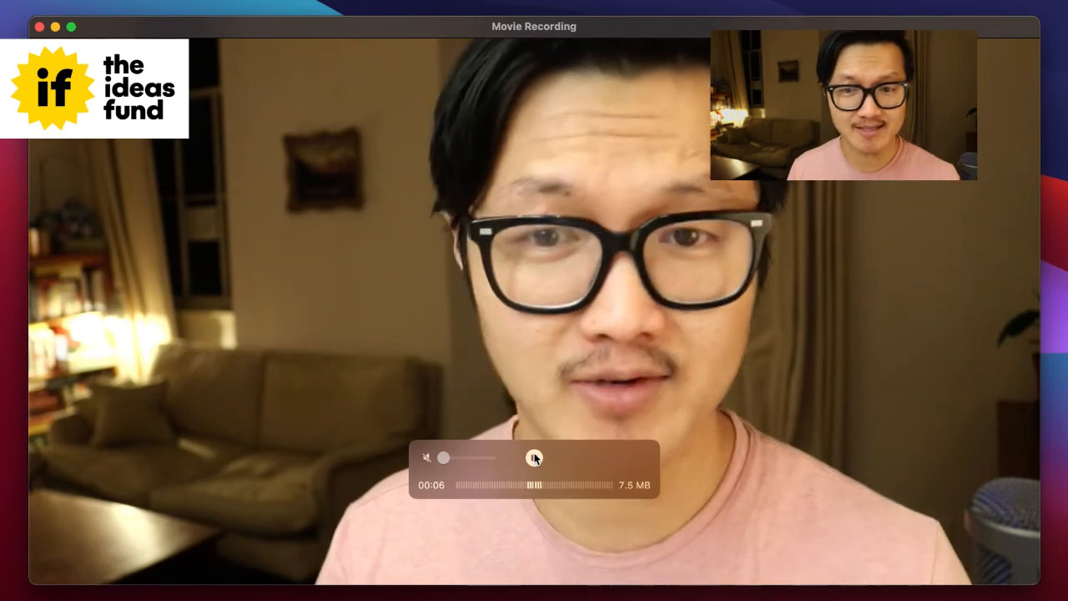
click(534, 458)
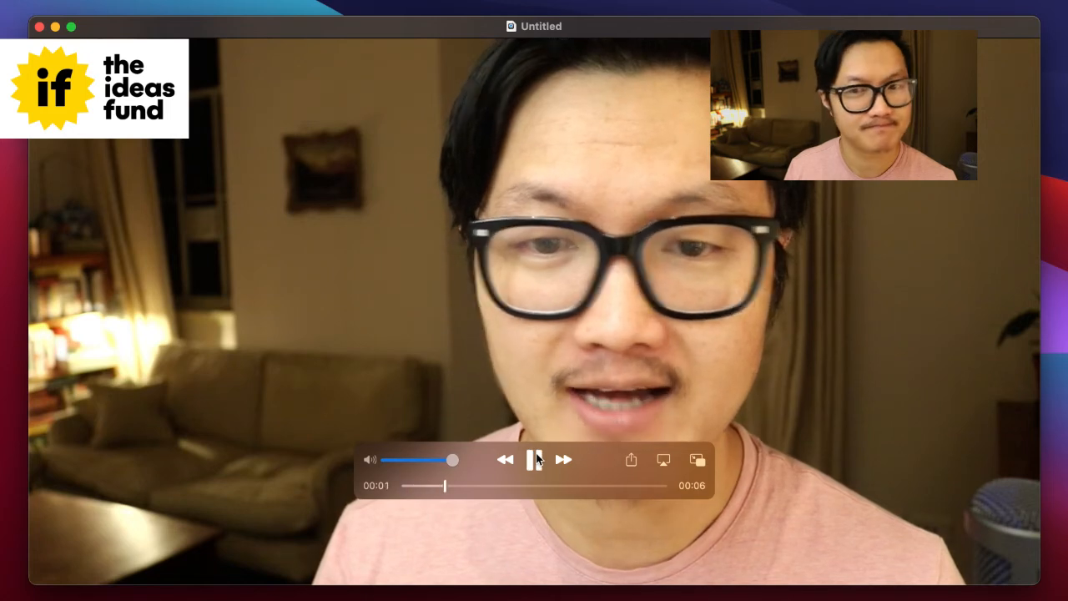
click(534, 459)
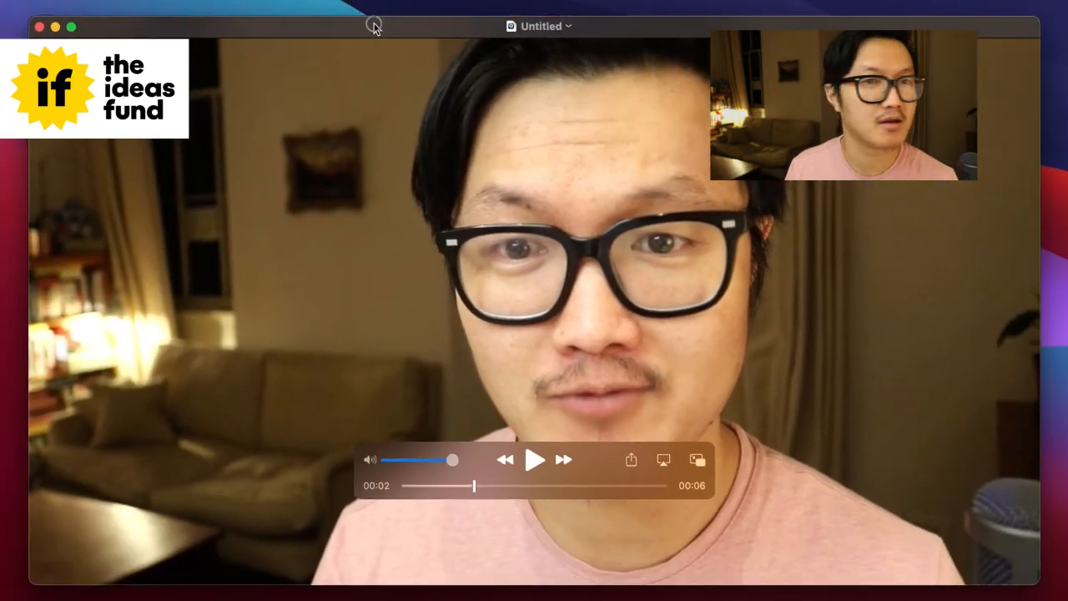
Try to trim the end of the recorded clip
click(192, 4)
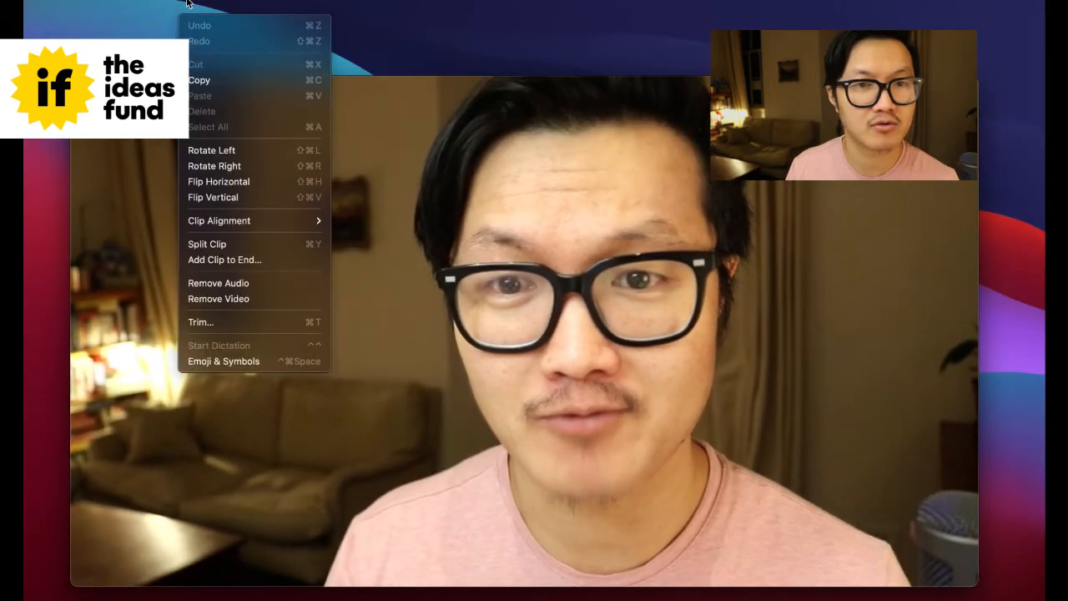
mouse_move(231, 4)
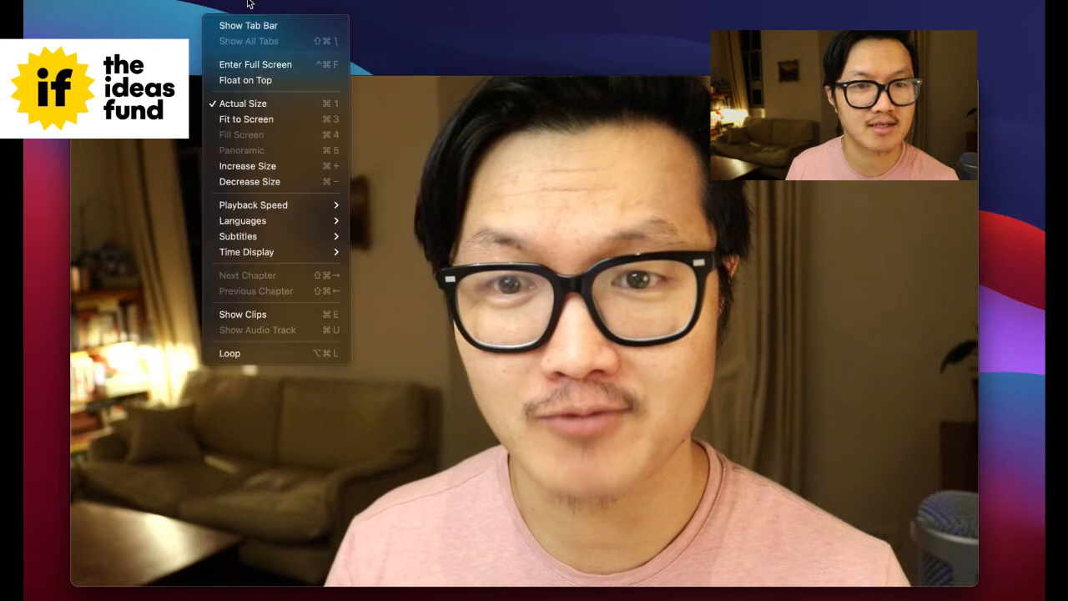
mouse_move(192, 4)
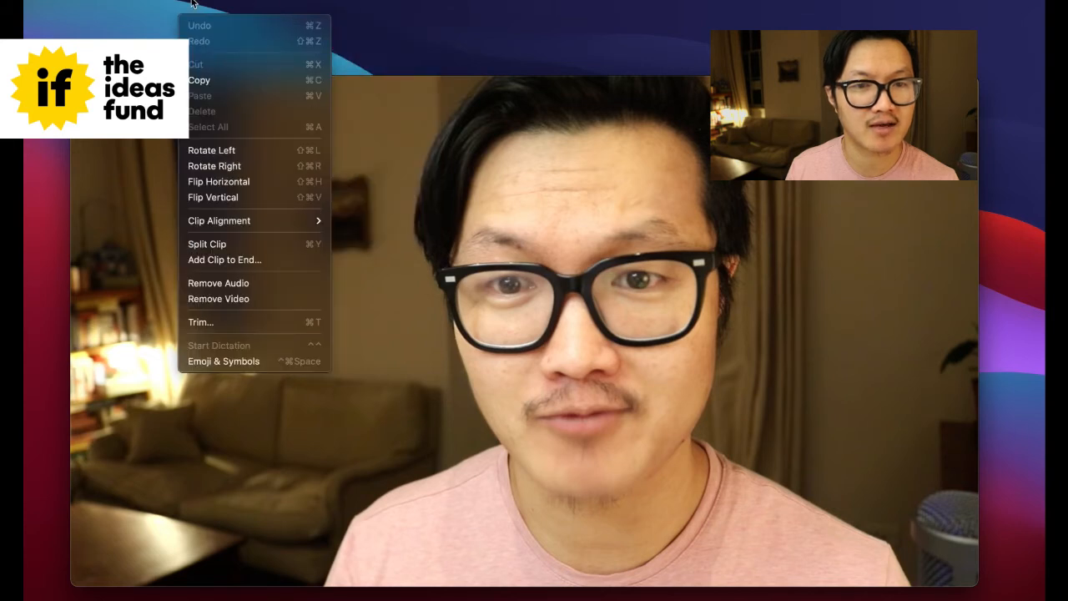
click(211, 325)
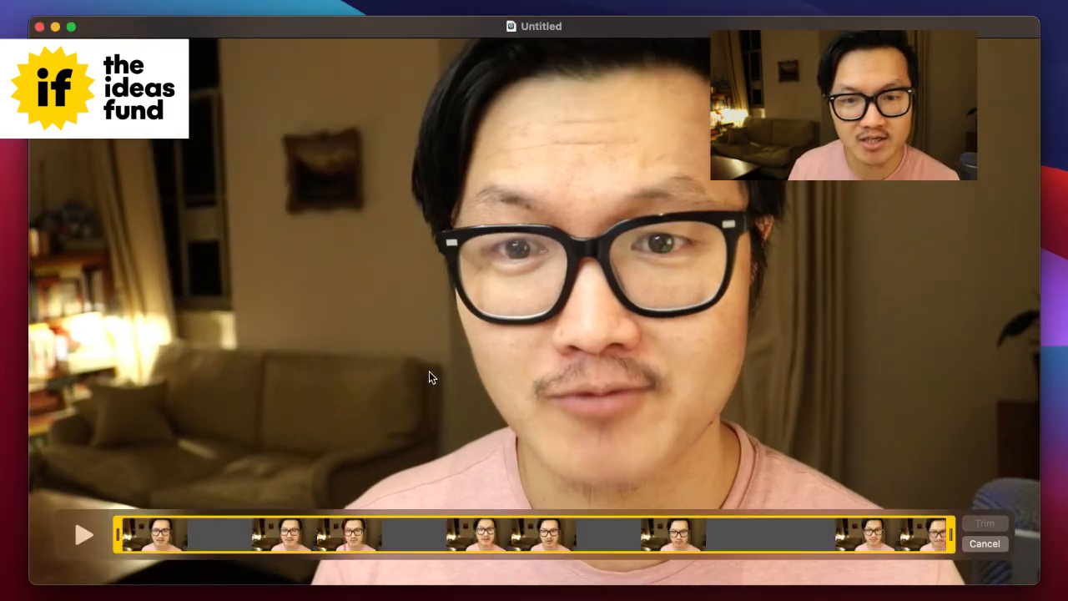
drag(948, 528, 966, 547)
click(976, 544)
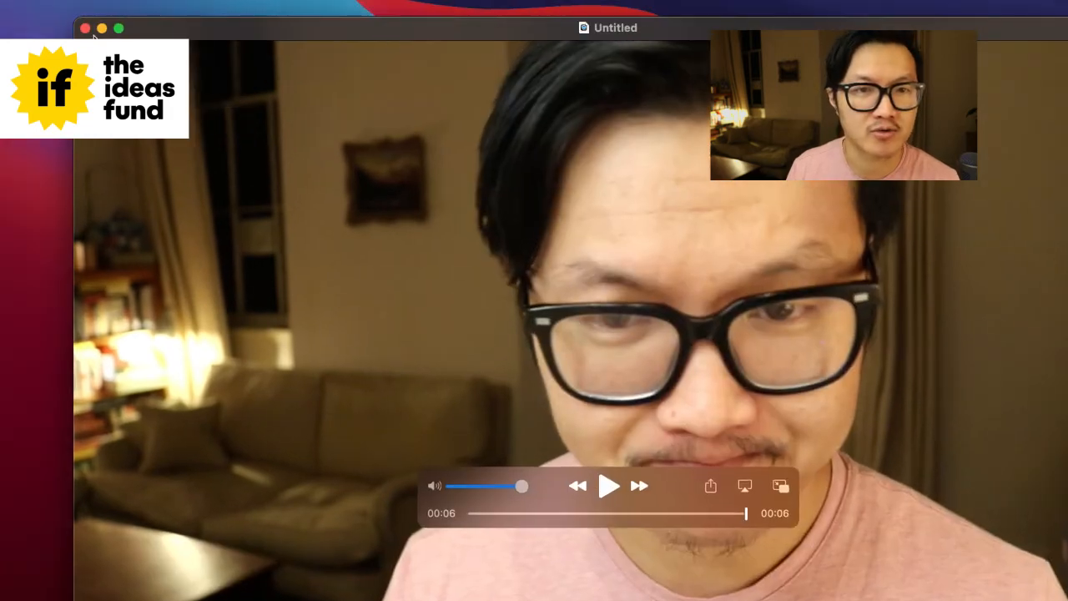
Close the recorded movie and save it to the Desktop as Hello, replacing the existing file
click(85, 29)
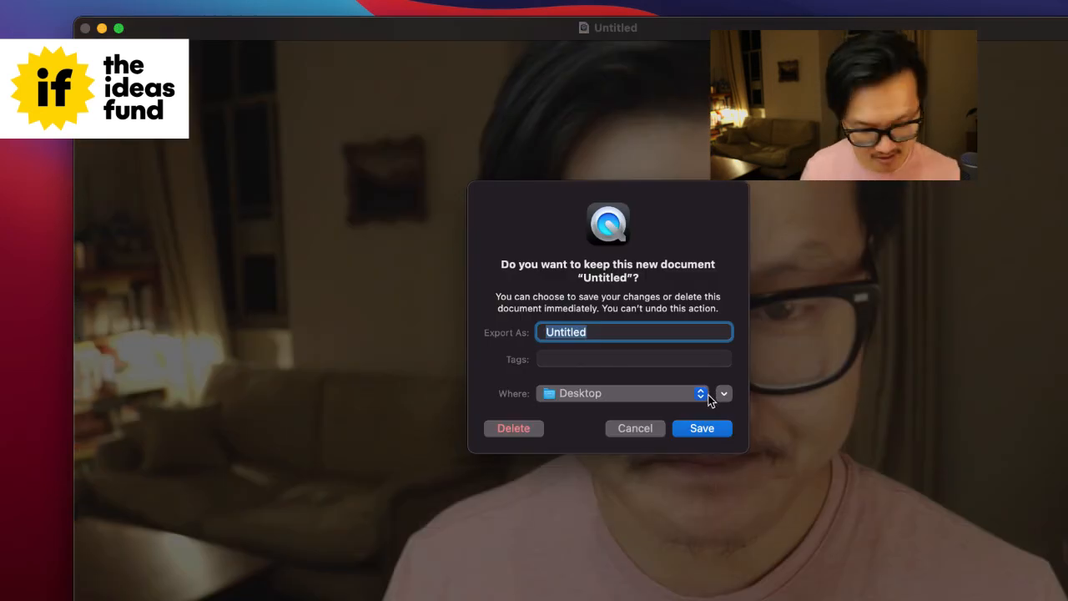
key(Return)
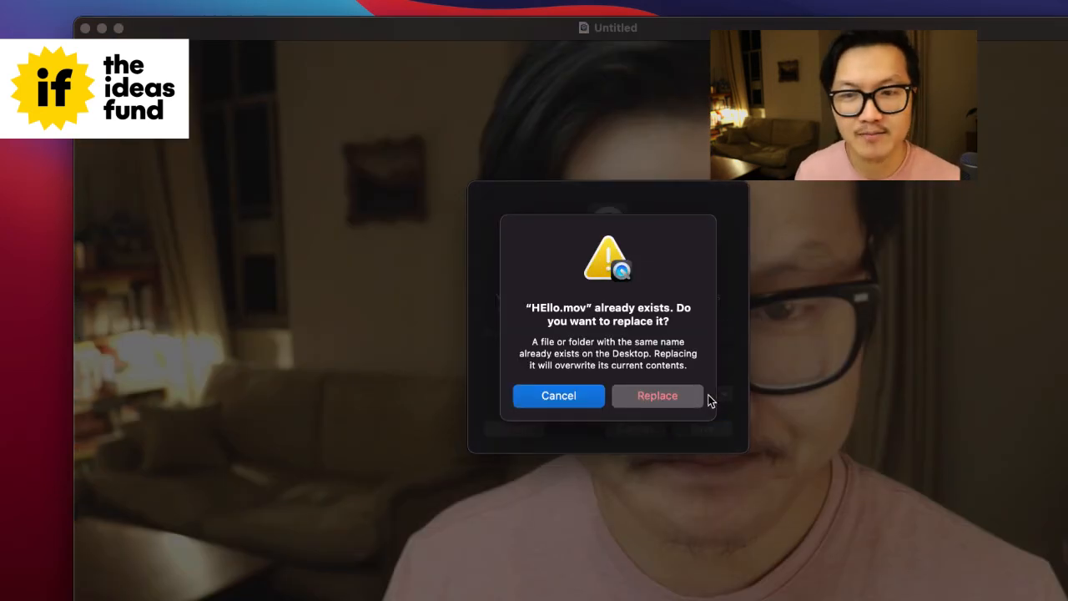
click(624, 397)
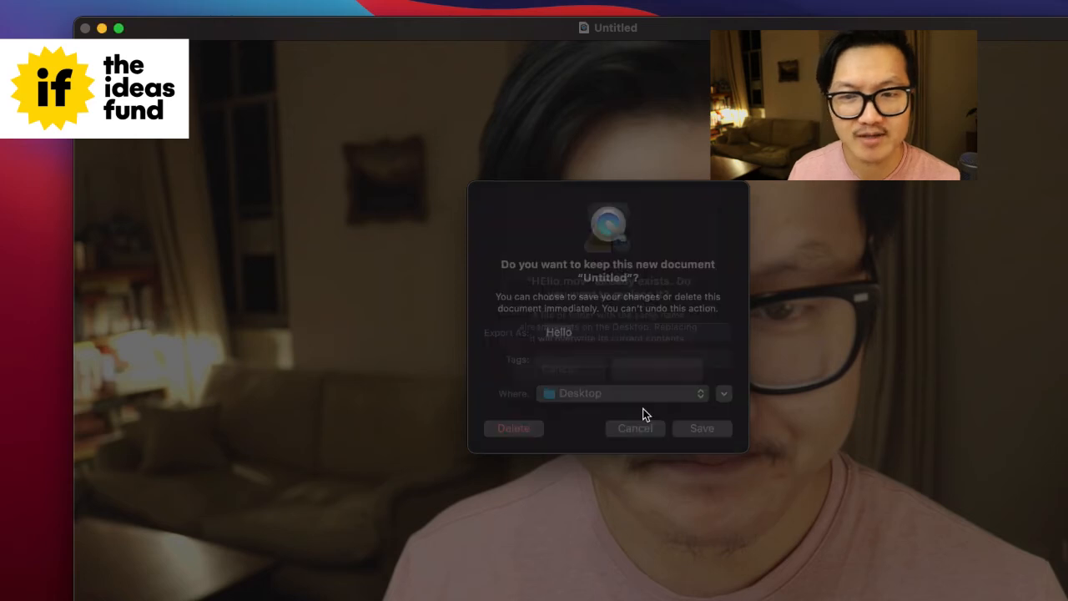